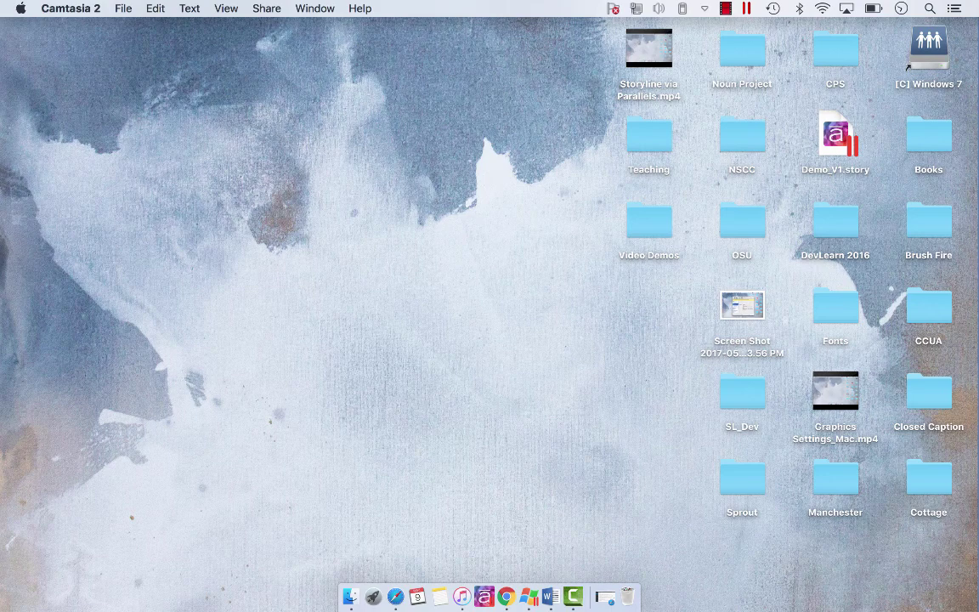
Step: Open Font Book from the Mac's Applications folder
left_click(350, 595)
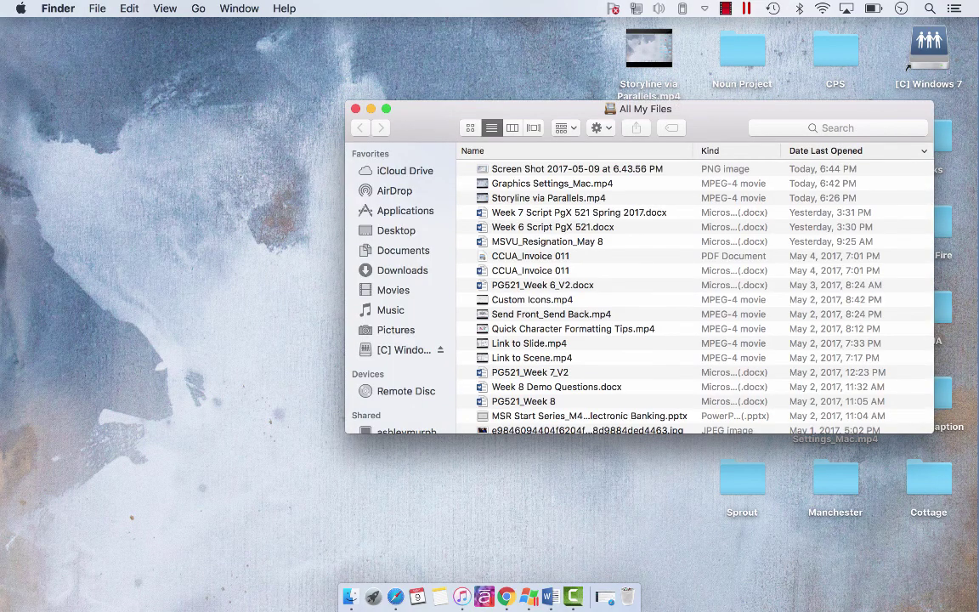
left_click(405, 210)
scroll(628, 291, "down", 2)
scroll(625, 298, "down", 2)
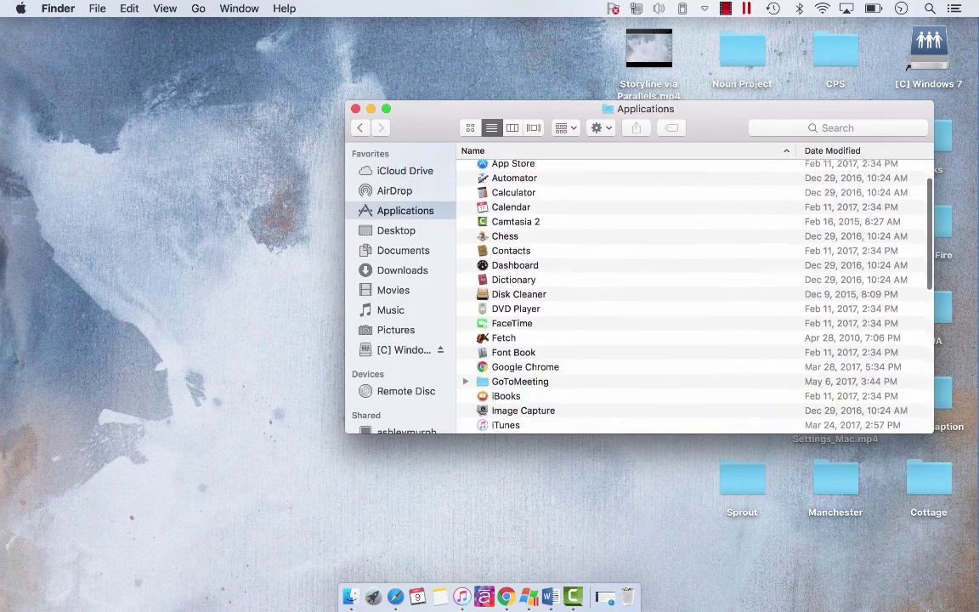
double_click(513, 351)
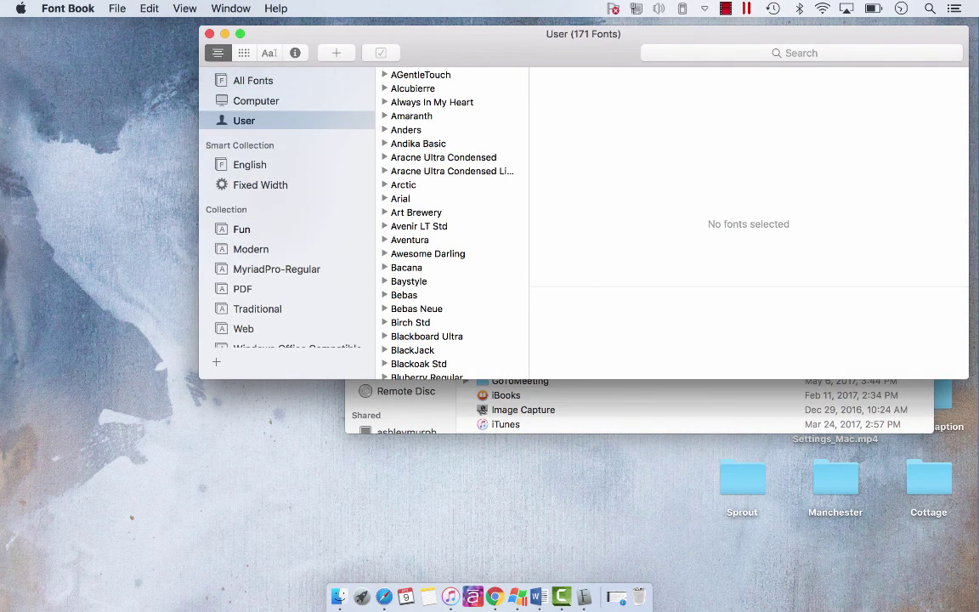
Step: Preview the LK Better Days font in Font Book, move its window aside and close the Applications folder window
type("lk")
left_click_drag(510, 34, 372, 122)
left_click(880, 111)
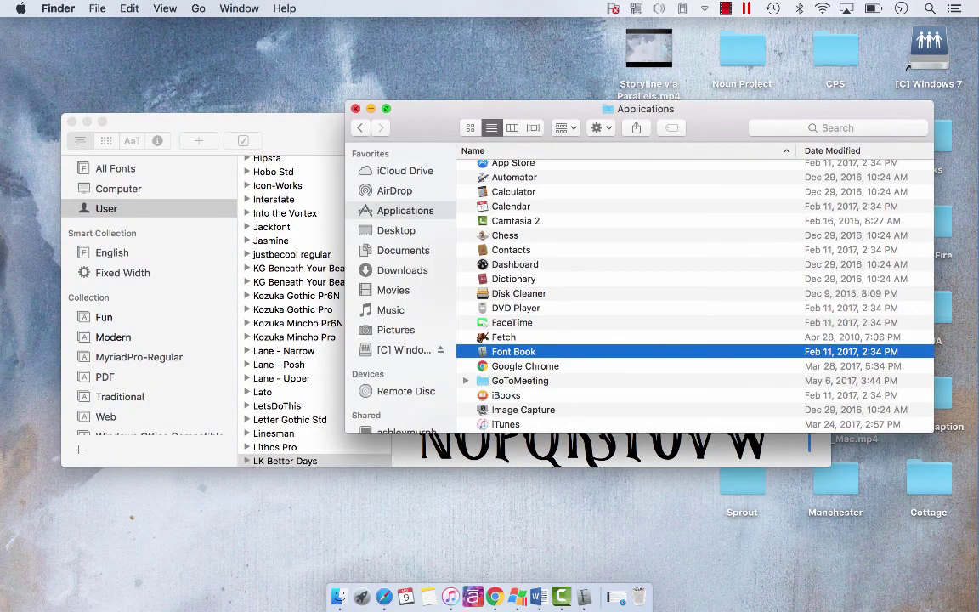
key("super+w")
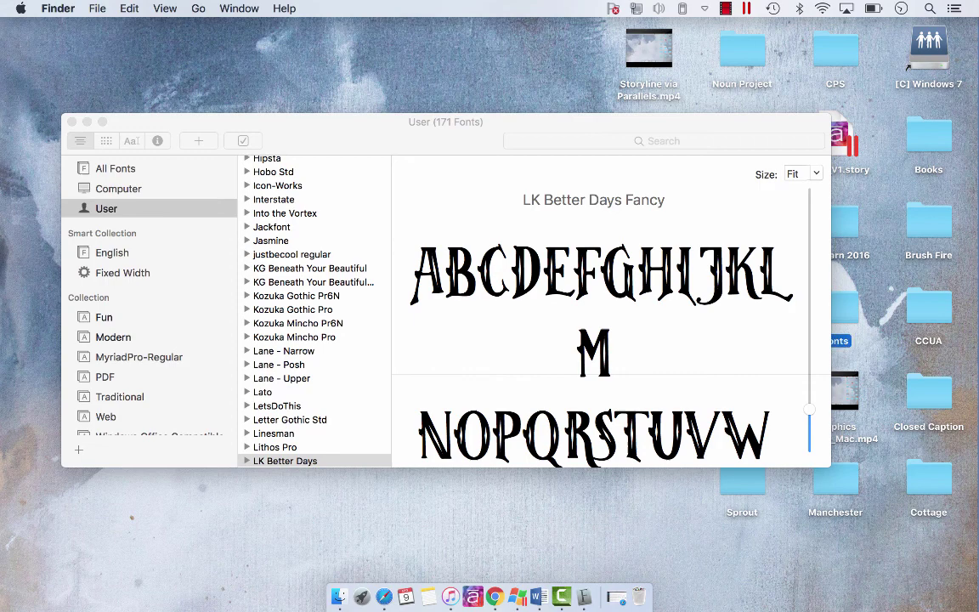
Step: Add GetLucky-Bold.otf, Janesville Script.otf and Polly-Regular.otf from the desktop's Fonts folder to Font Book's User fonts
double_click(845, 308)
left_click_drag(561, 85, 771, 287)
left_click_drag(551, 287, 561, 229)
left_click_drag(550, 363, 788, 271)
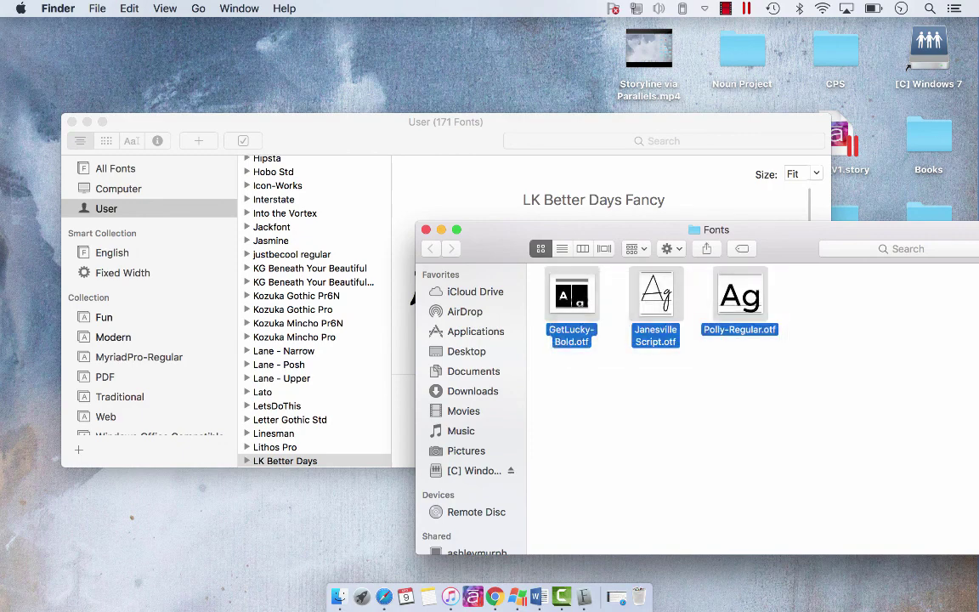
left_click_drag(740, 297, 379, 204)
left_click_drag(724, 291, 563, 270)
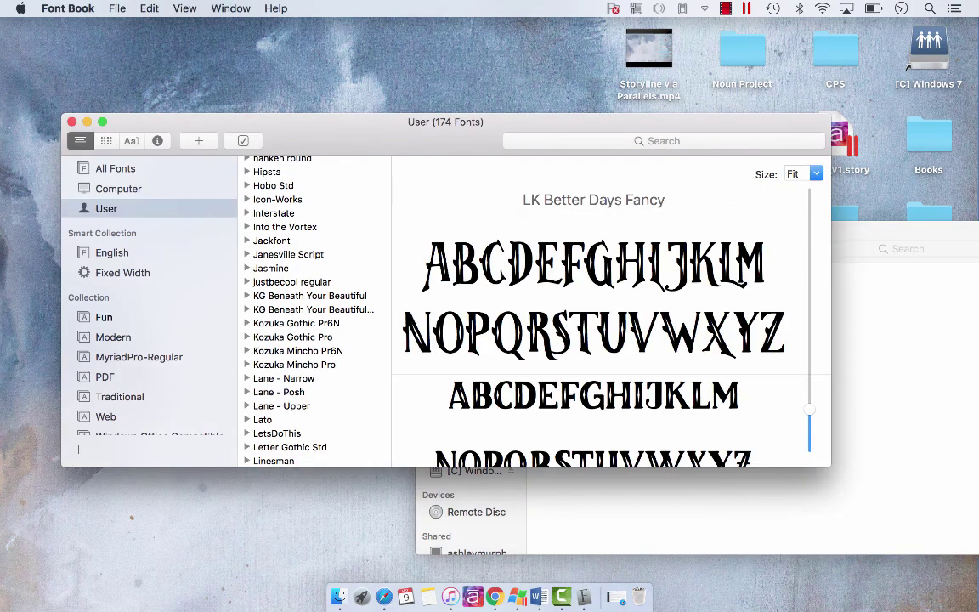
Step: Find and preview the Polly font in the User font list and close Font Book
left_click(884, 382)
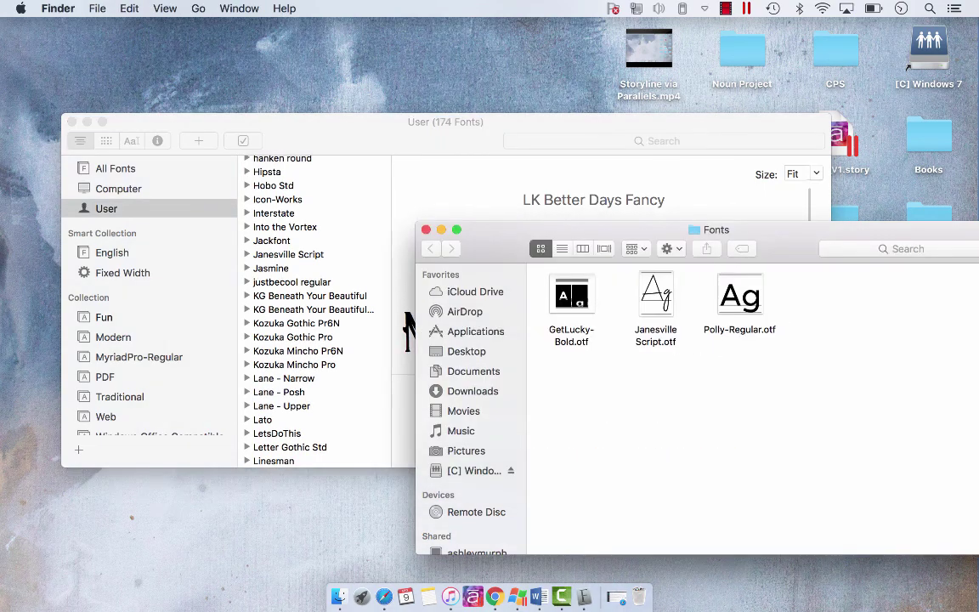
left_click(316, 310)
scroll(317, 310, "down", 8)
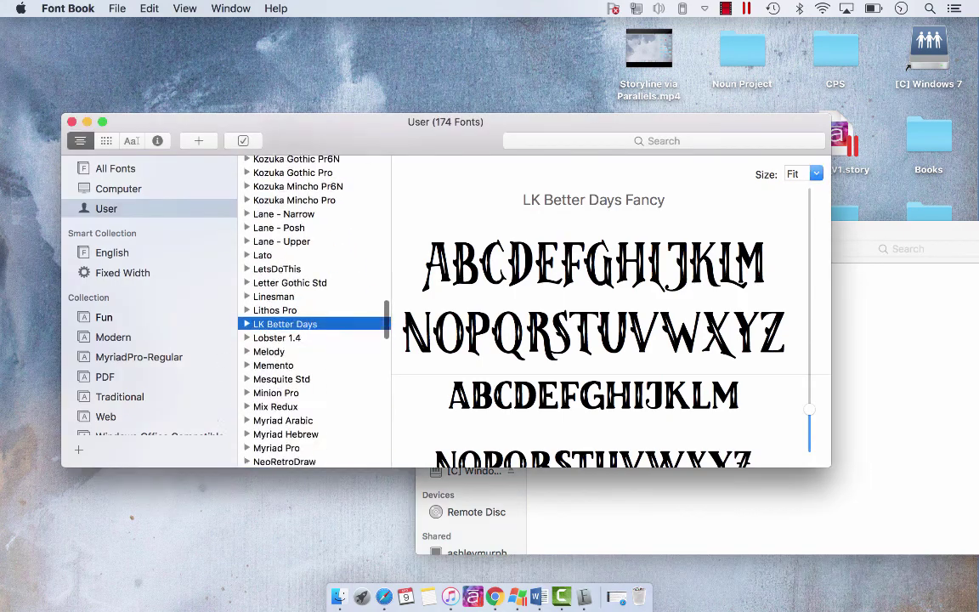
scroll(315, 310, "down", 6)
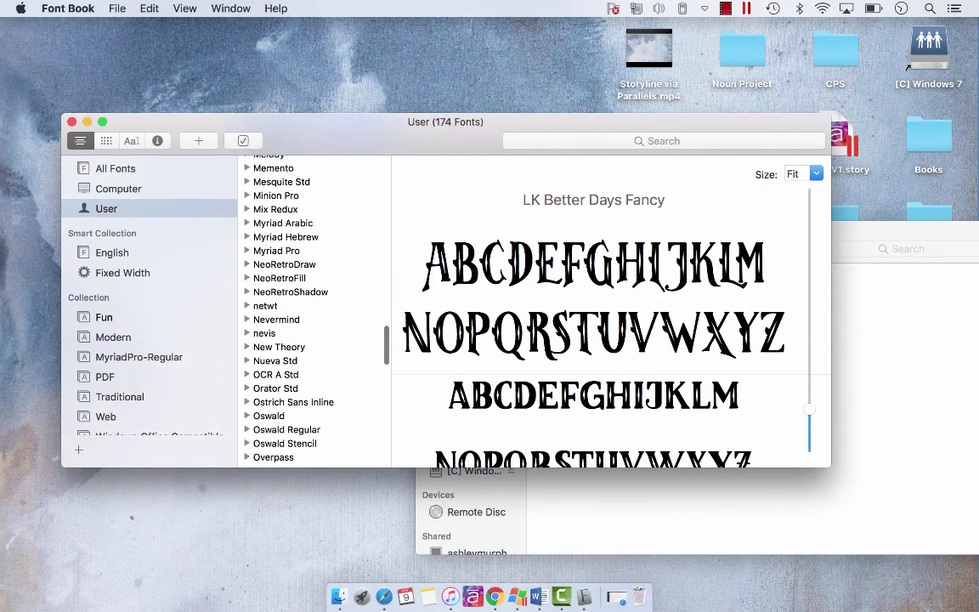
scroll(315, 311, "down", 5)
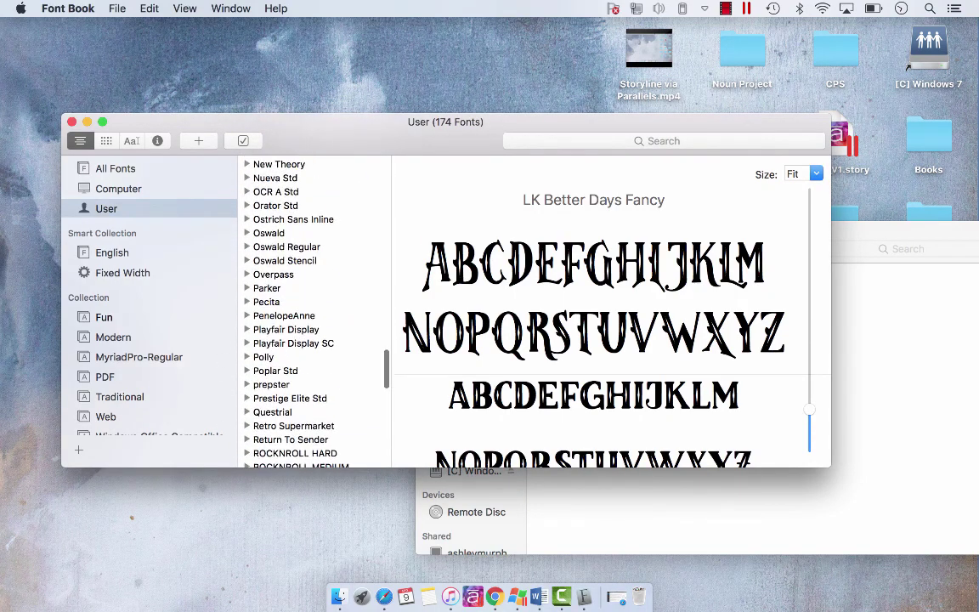
left_click(314, 355)
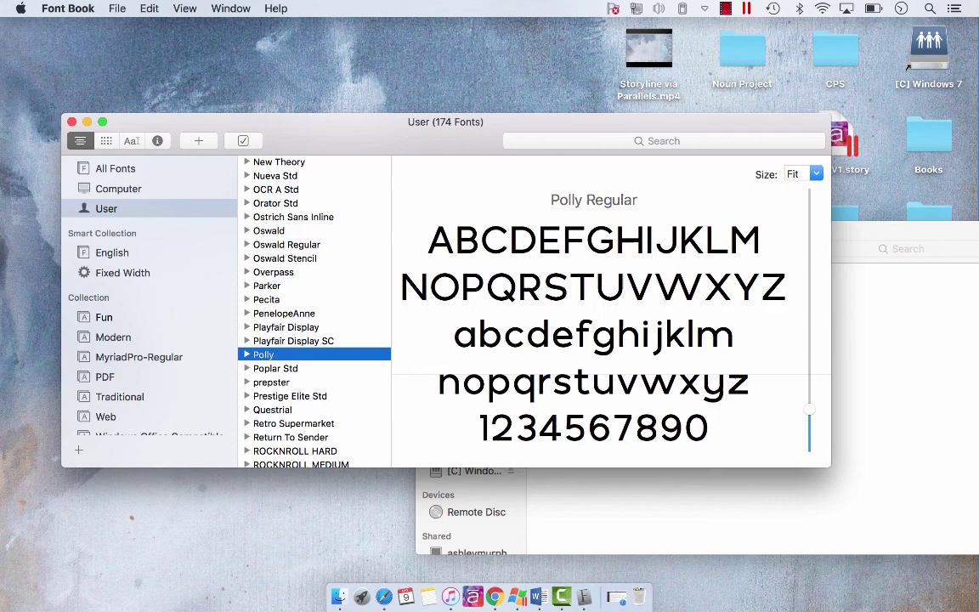
left_click(71, 122)
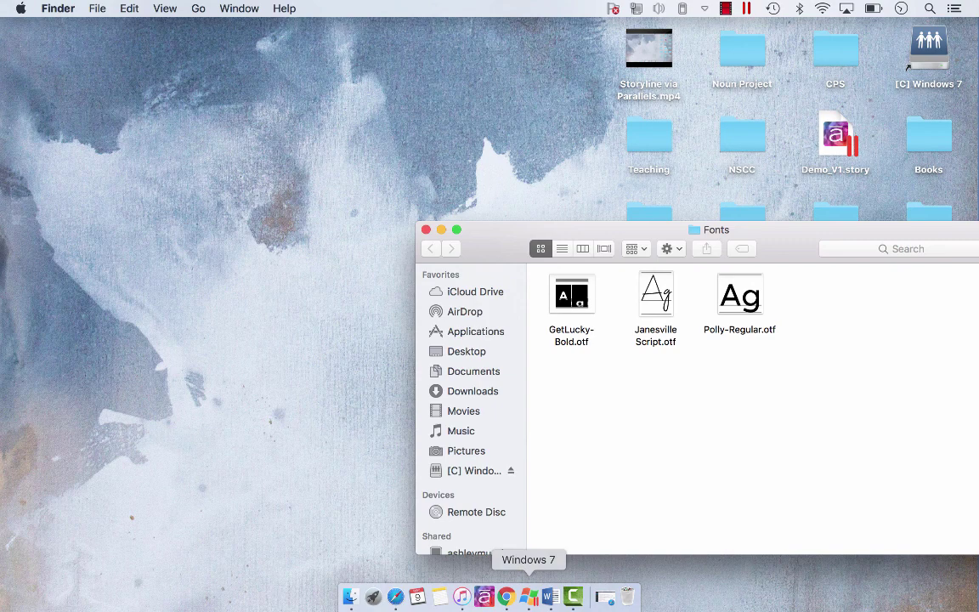
Step: Switch to Windows 7 and open the Fonts folder inside the Windows folder on Local Disk (C:)
left_click(528, 597)
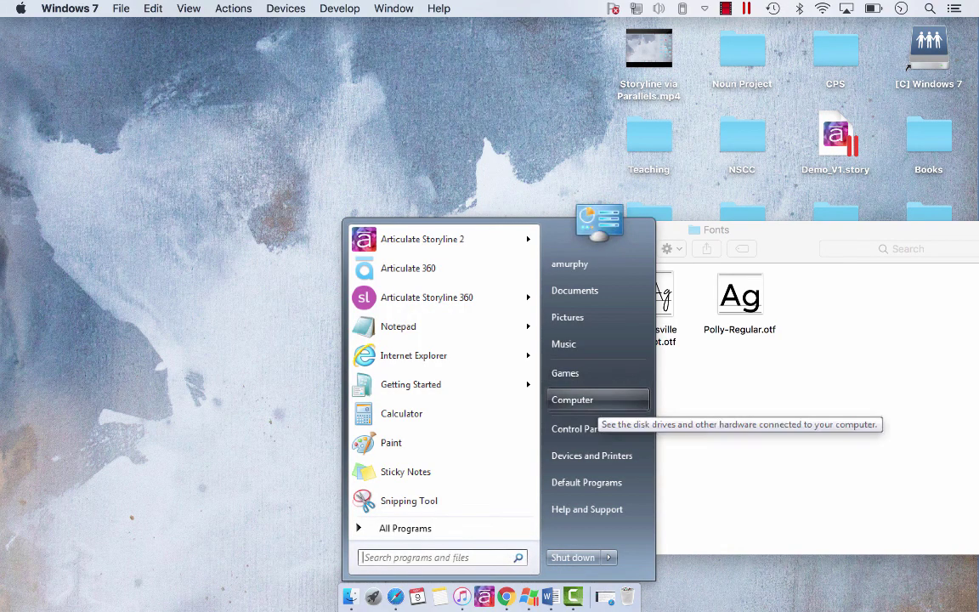
left_click(572, 399)
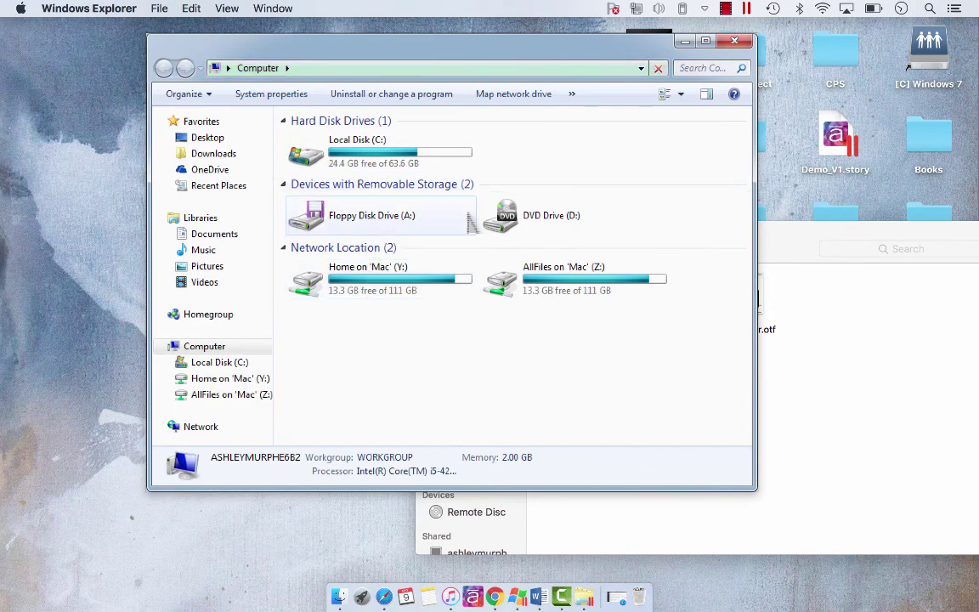
double_click(358, 152)
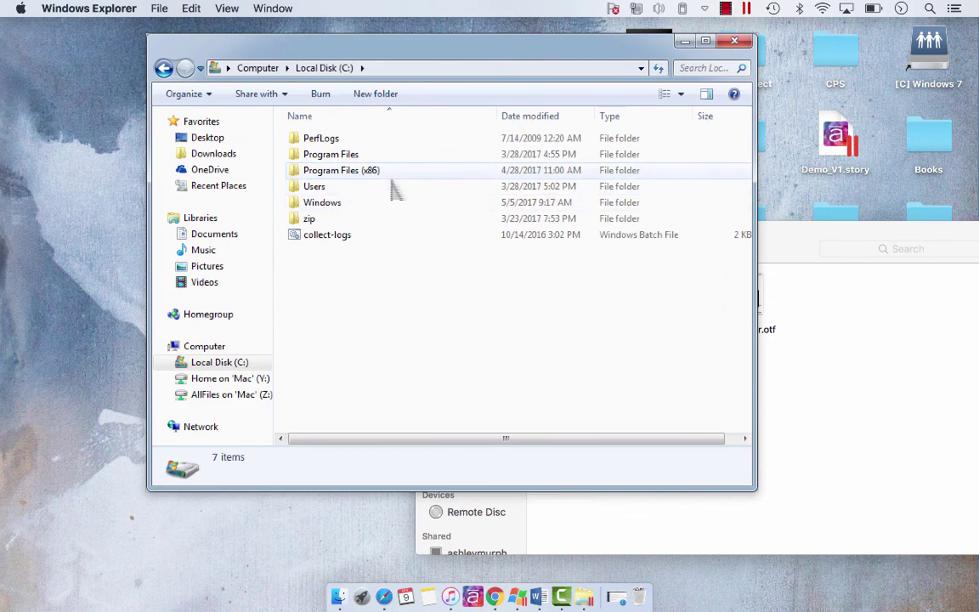
double_click(328, 204)
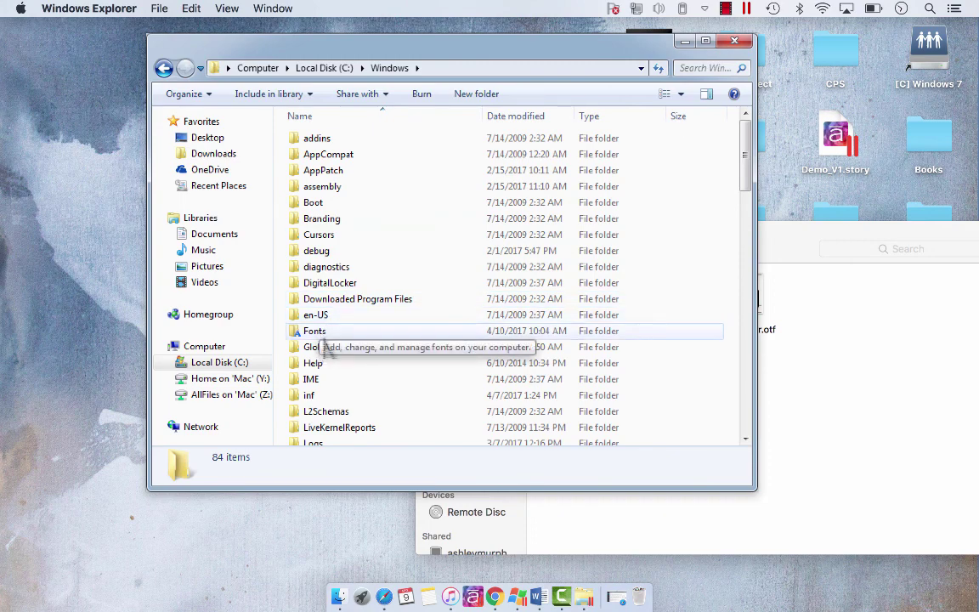
double_click(326, 332)
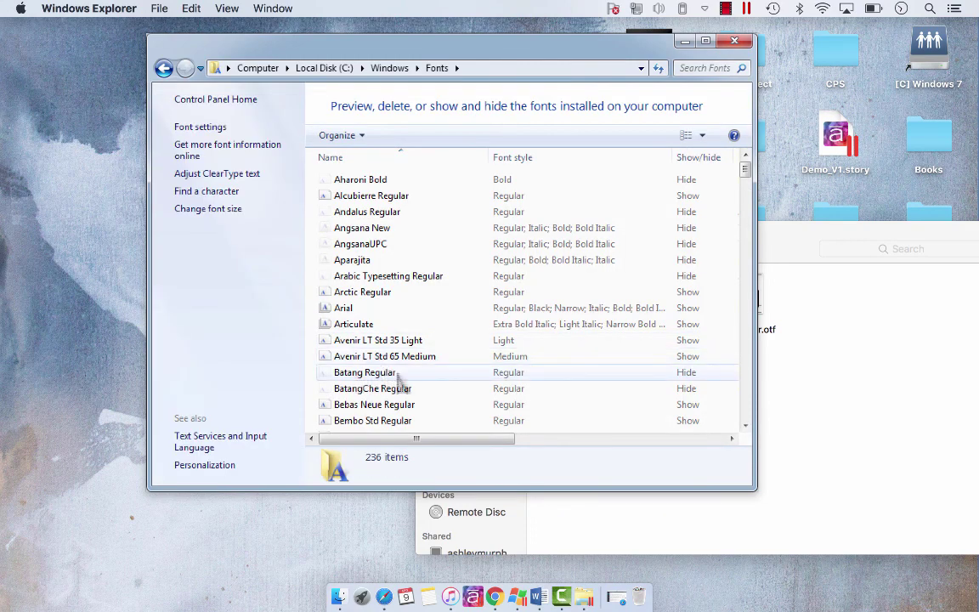
Step: Install the three font files from the Mac Fonts folder into the Windows Fonts folder and close both folder windows
left_click(798, 425)
left_click_drag(856, 279, 527, 392)
left_click_drag(571, 297, 366, 242)
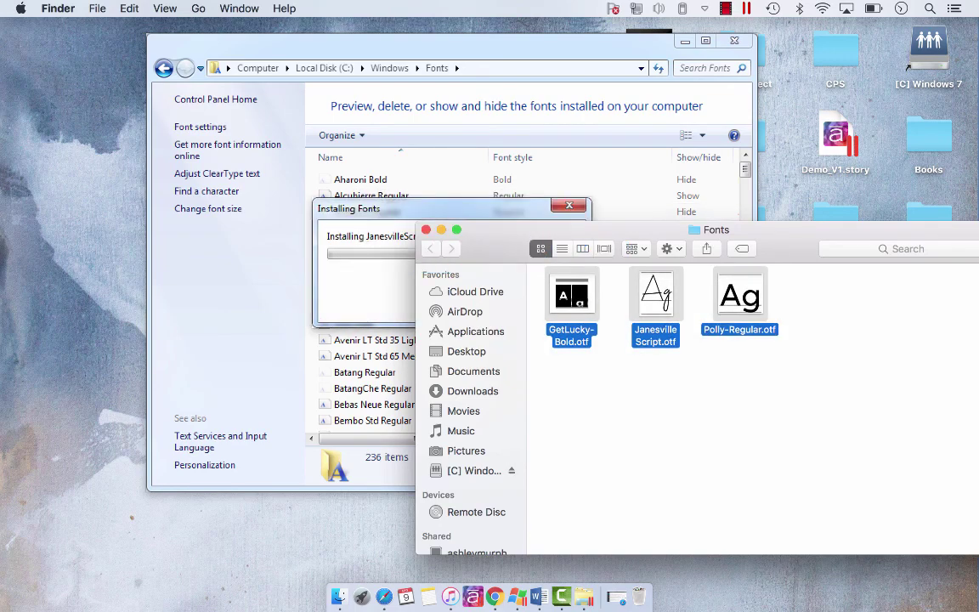
left_click(426, 230)
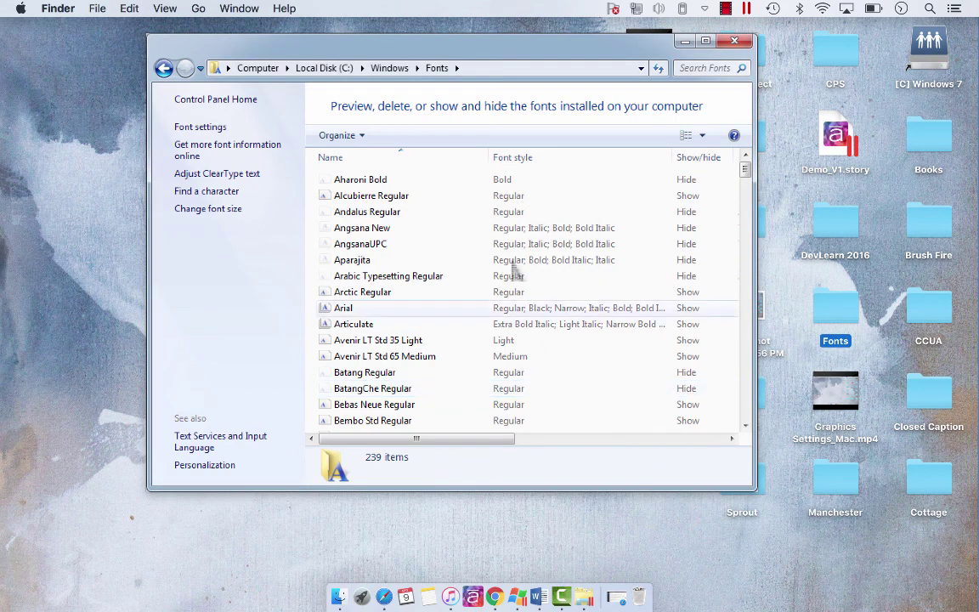
left_click(735, 42)
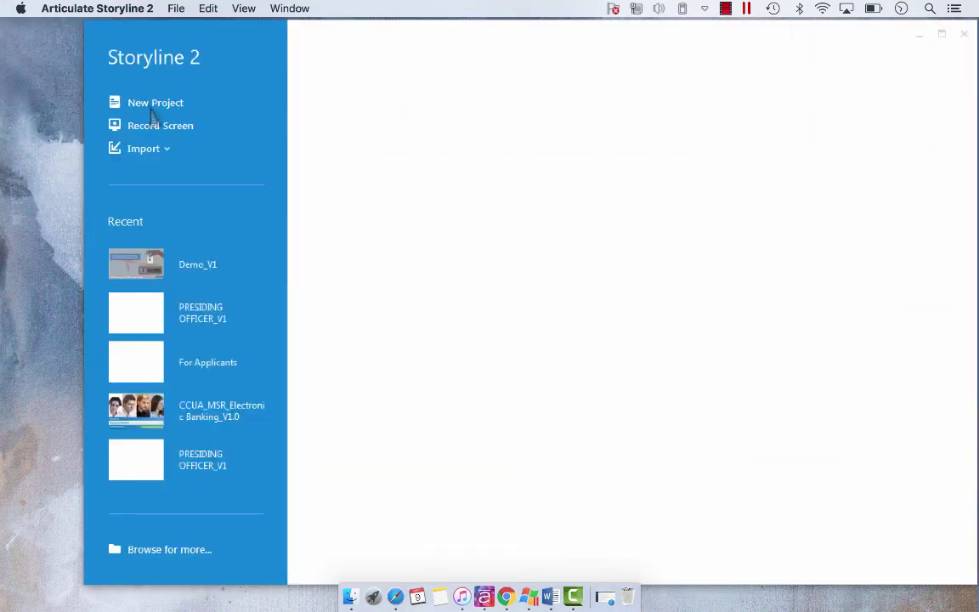
Step: In a new Articulate Storyline 2 project, add a text box reading "sadjkhsadsakhdksaldjsa" to the upper part of slide 1.1
left_click(152, 108)
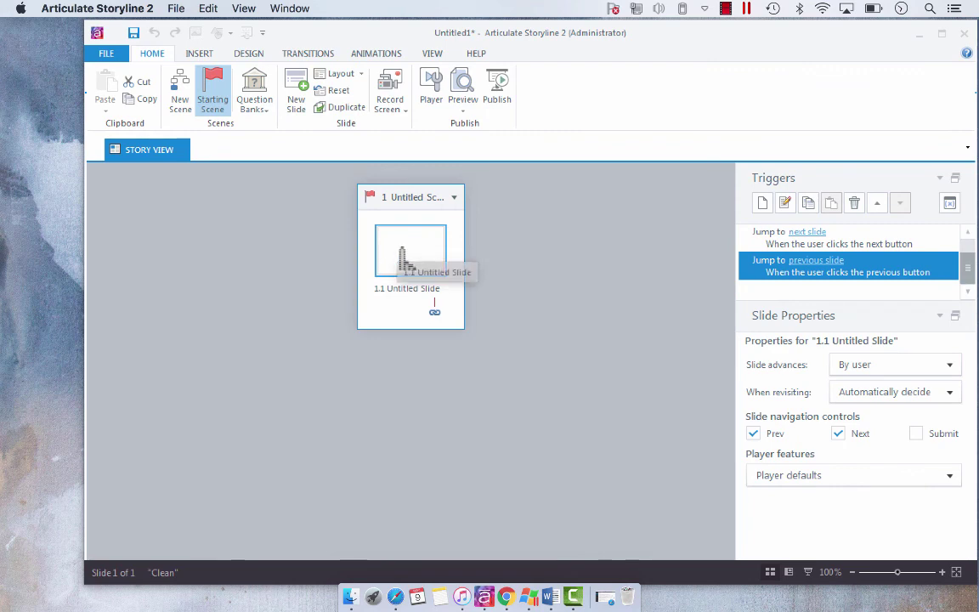
double_click(407, 255)
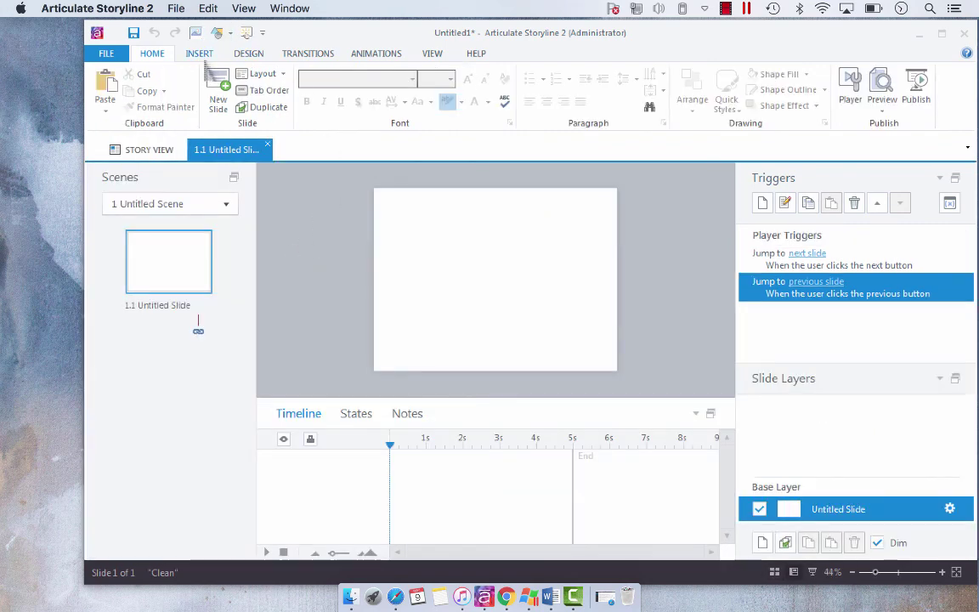
left_click(199, 53)
left_click(609, 89)
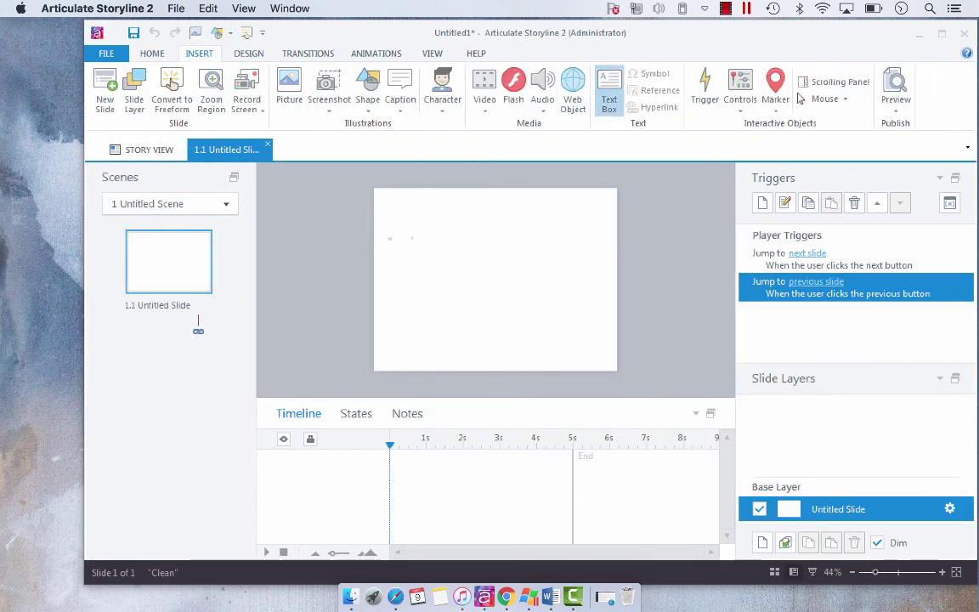
mouse_move(401, 226)
left_mouse_down()
mouse_move(647, 279)
mouse_move(601, 286)
left_mouse_up()
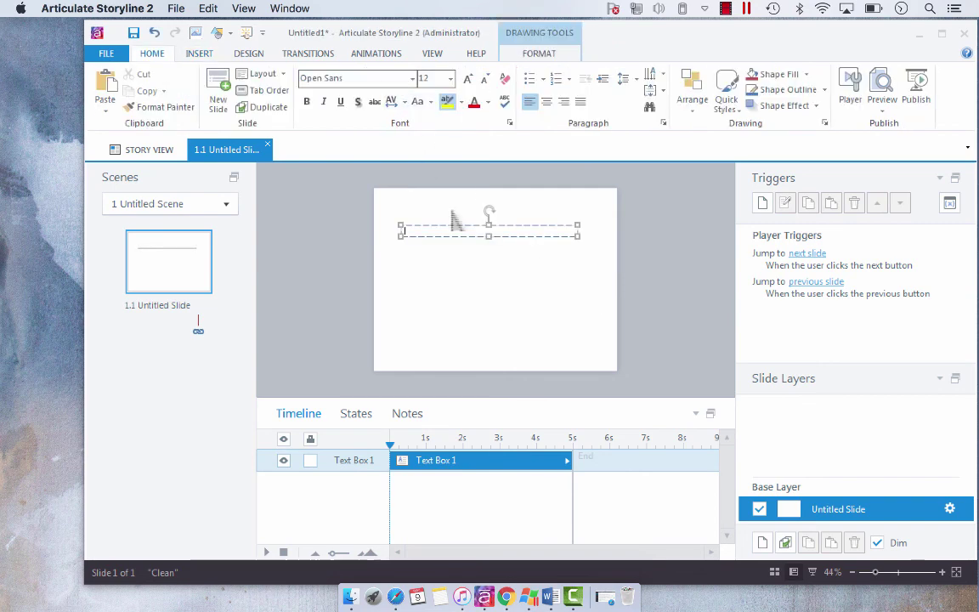
type("sadjfmdsakl;dksald;sa")
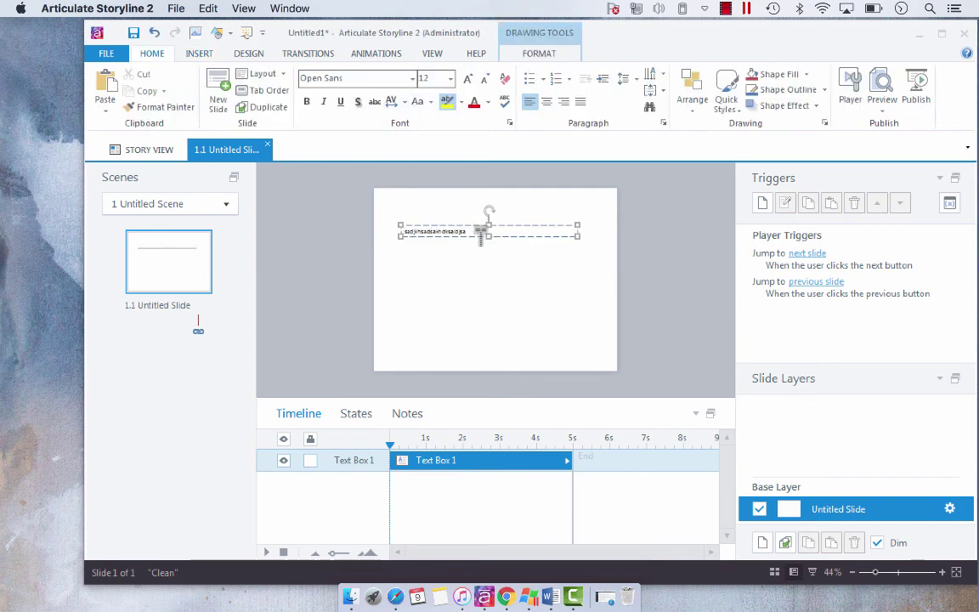
Step: Change the font of all the text in the text box to Polly
left_click_drag(476, 234, 419, 238)
left_click(374, 78)
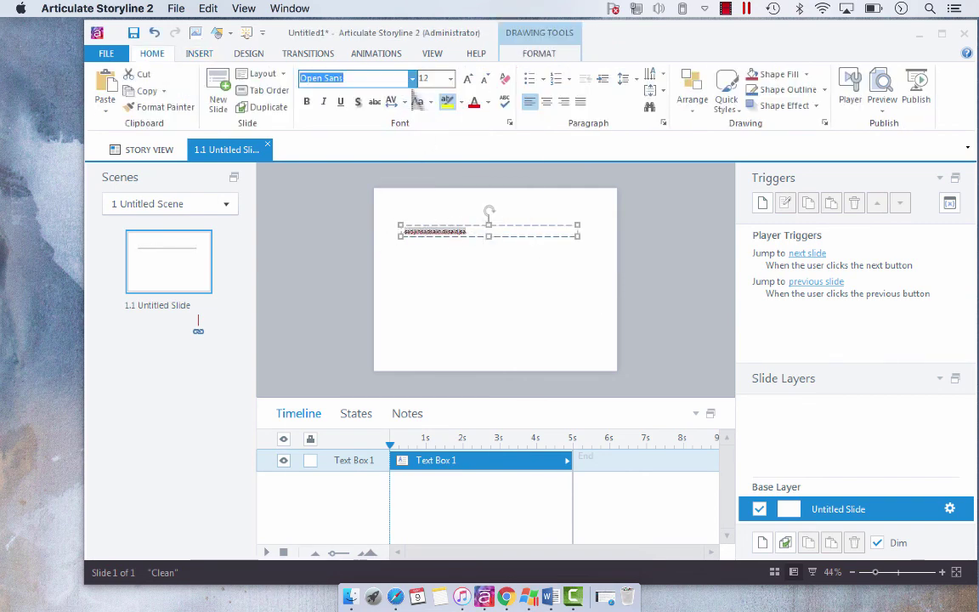
scroll(515, 292, "down", 12)
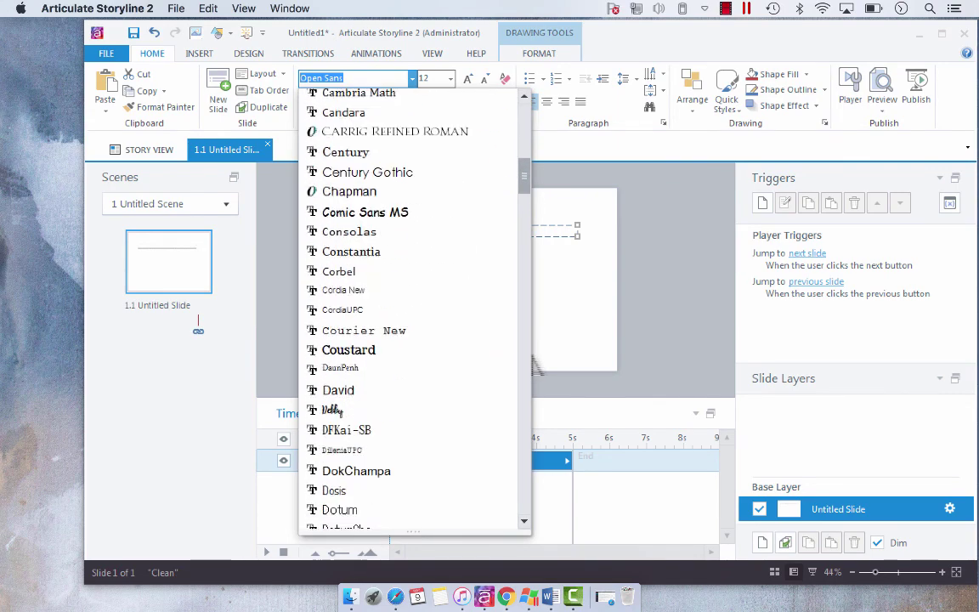
scroll(414, 310, "down", 10)
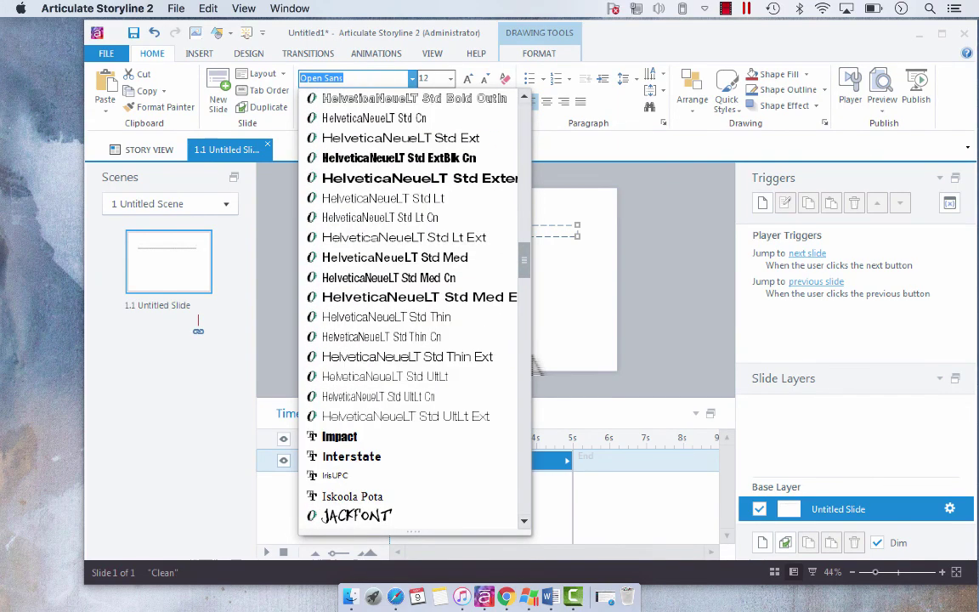
scroll(414, 310, "down", 8)
scroll(414, 310, "down", 8)
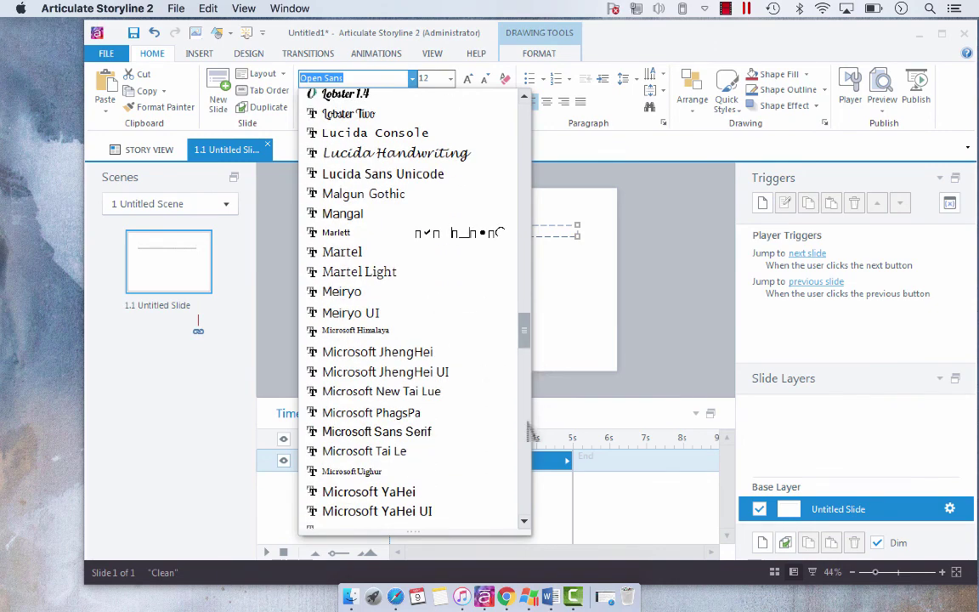
scroll(477, 382, "down", 8)
scroll(476, 420, "down", 8)
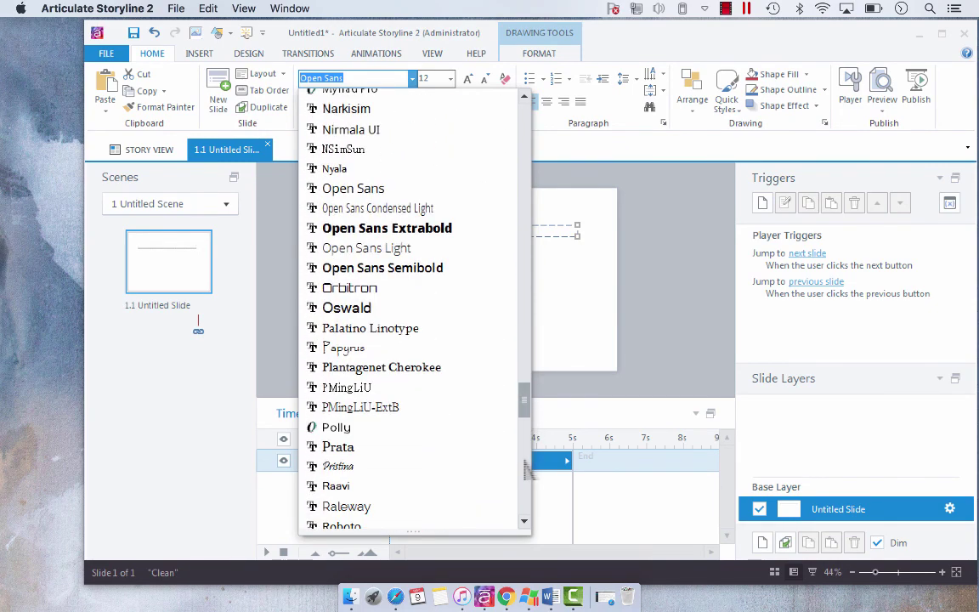
left_click(413, 427)
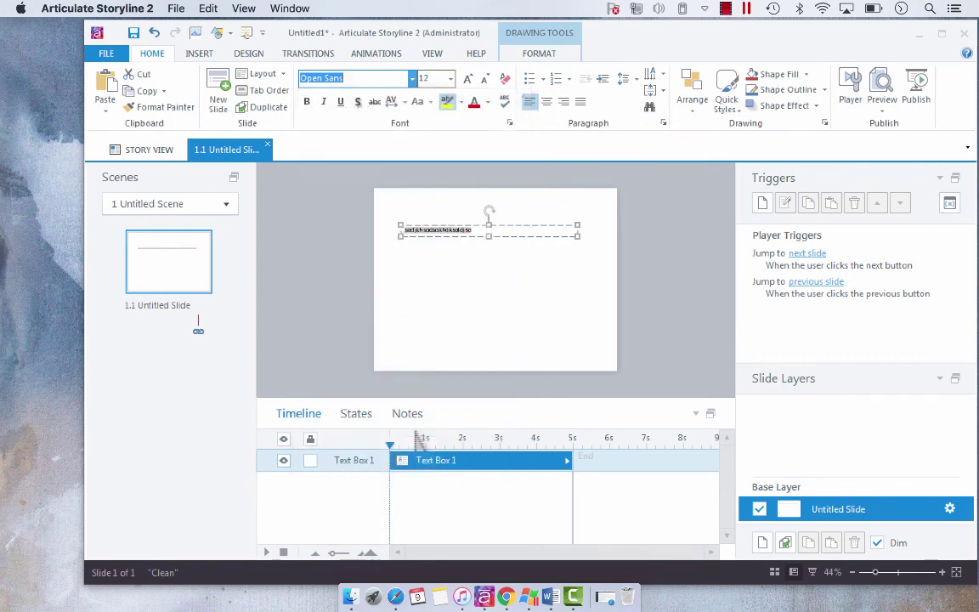
Step: Increase the text box's font size to 28
left_click(468, 79)
left_click(468, 79)
left_click(468, 79)
left_click(468, 79)
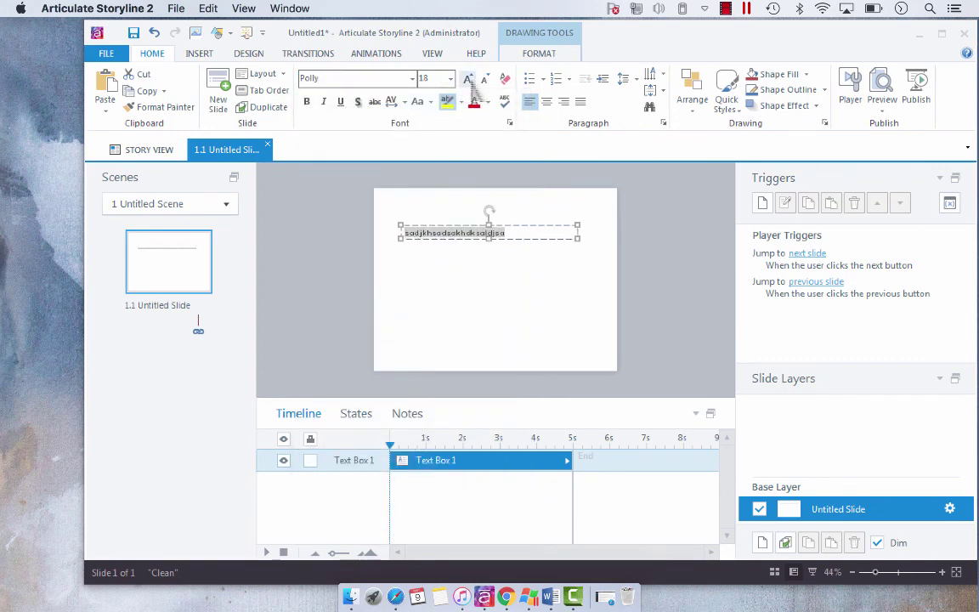
left_click(468, 80)
left_click(469, 79)
left_click(470, 81)
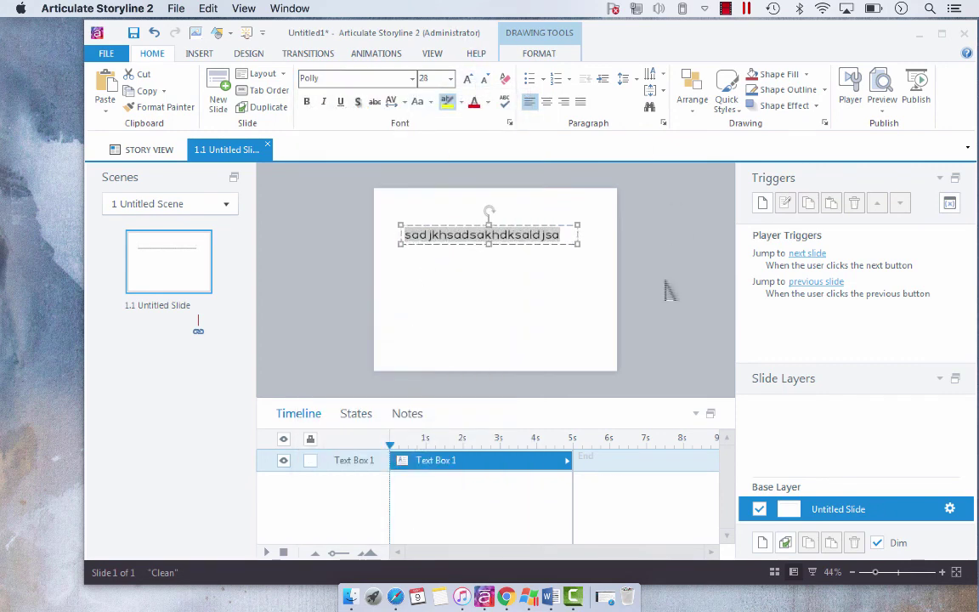